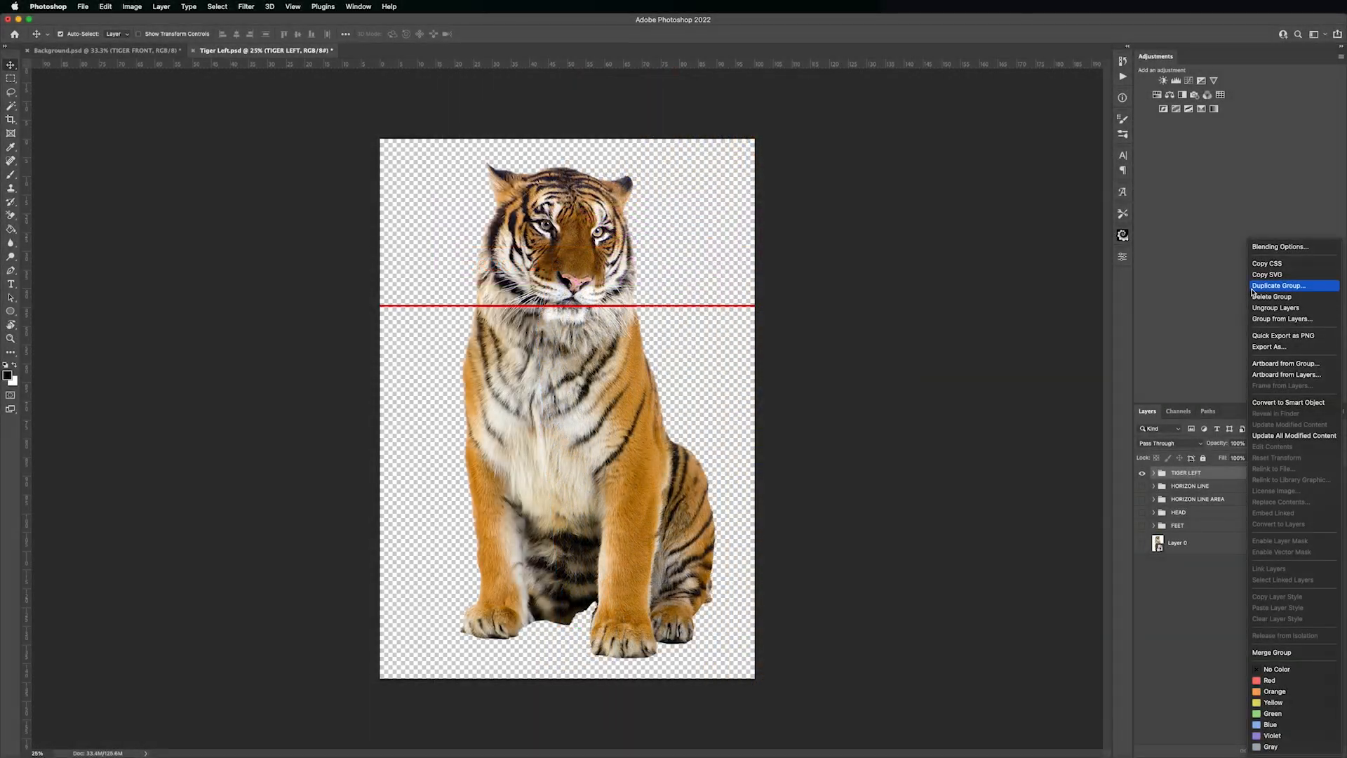
# Duplicate the TIGER LEFT group into the Background.psd document and switch to that document
pyautogui.click(720, 272)
pyautogui.click(737, 228)
pyautogui.click(723, 214)
pyautogui.click(862, 191)
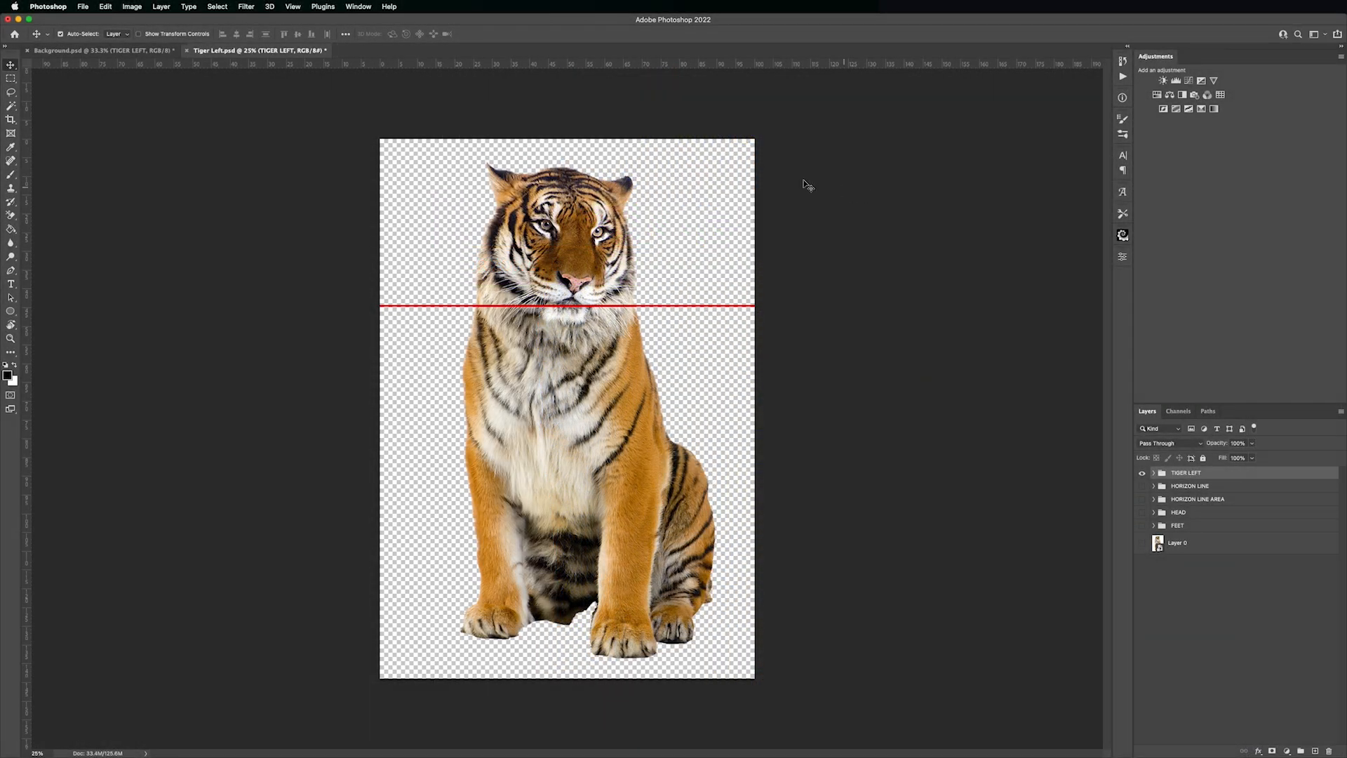
pyautogui.click(105, 51)
# Free-transform the TIGER LEFT group, matching its red horizon line to the background's horizon, and place the transform reference point on that line beside the throne
pyautogui.hotkey('ctrl', 't')
pyautogui.moveTo(671, 247); pyautogui.dragTo(638, 406)
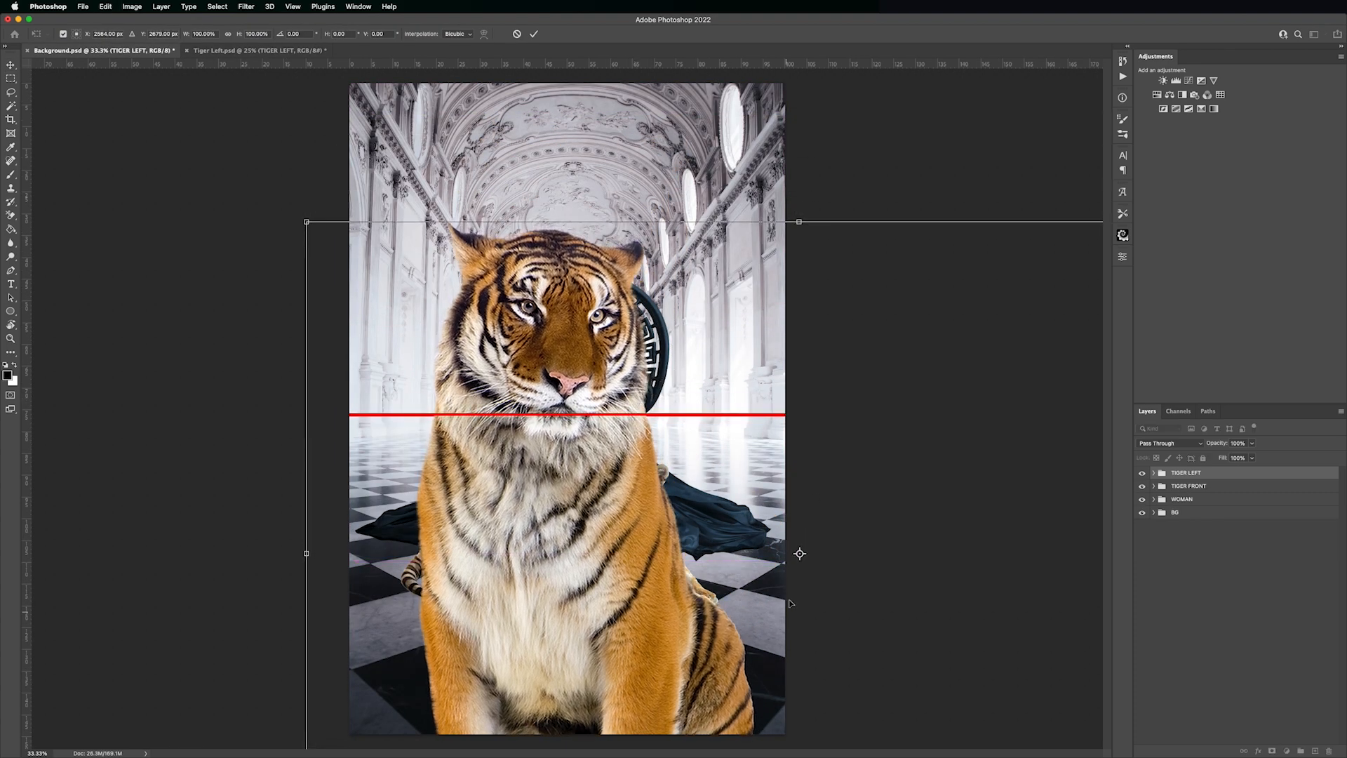
pyautogui.moveTo(799, 553); pyautogui.dragTo(405, 414)
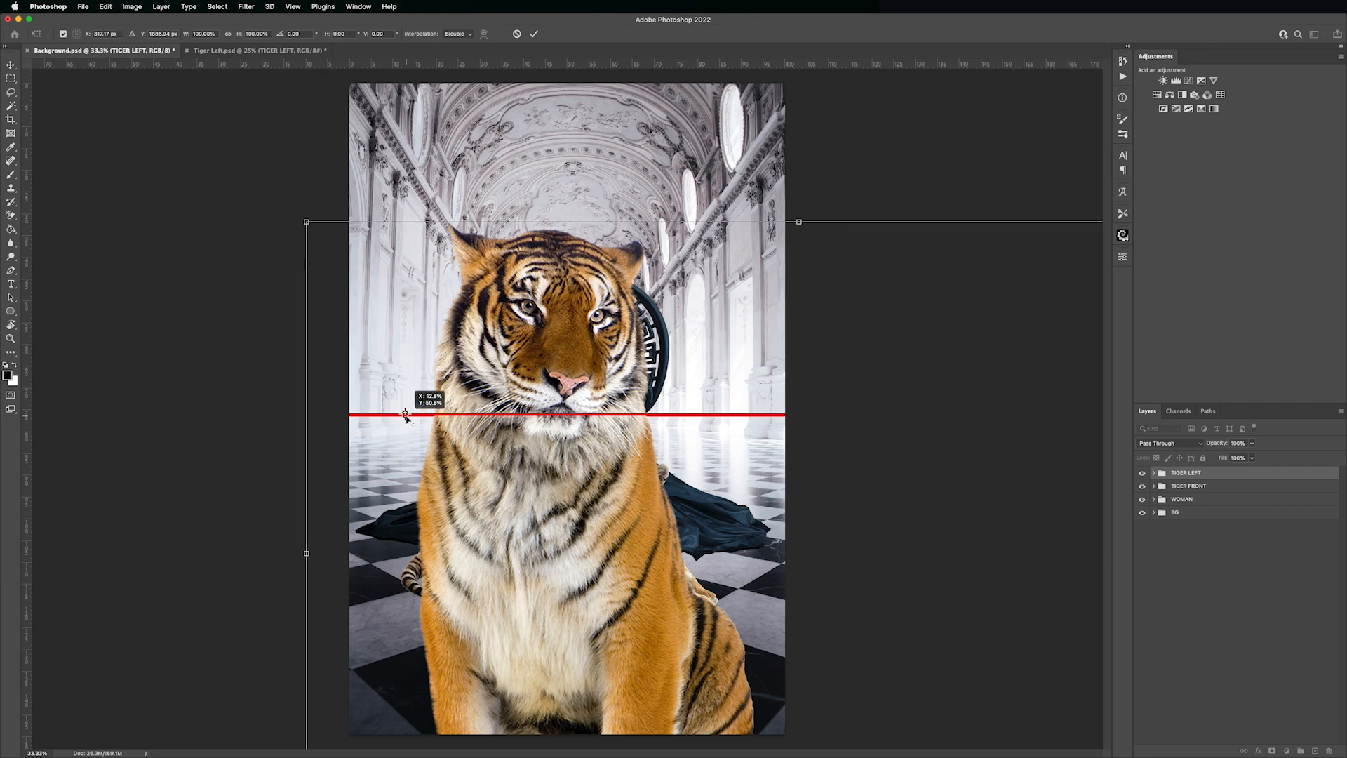
# Scale the TIGER LEFT group down around the horizon so the tiger sits left of the throne, and stack the group below WOMAN
pyautogui.moveTo(799, 221); pyautogui.dragTo(710, 364)
pyautogui.moveTo(555, 434); pyautogui.dragTo(553, 436)
pyautogui.moveTo(1238, 473); pyautogui.dragTo(1236, 508)
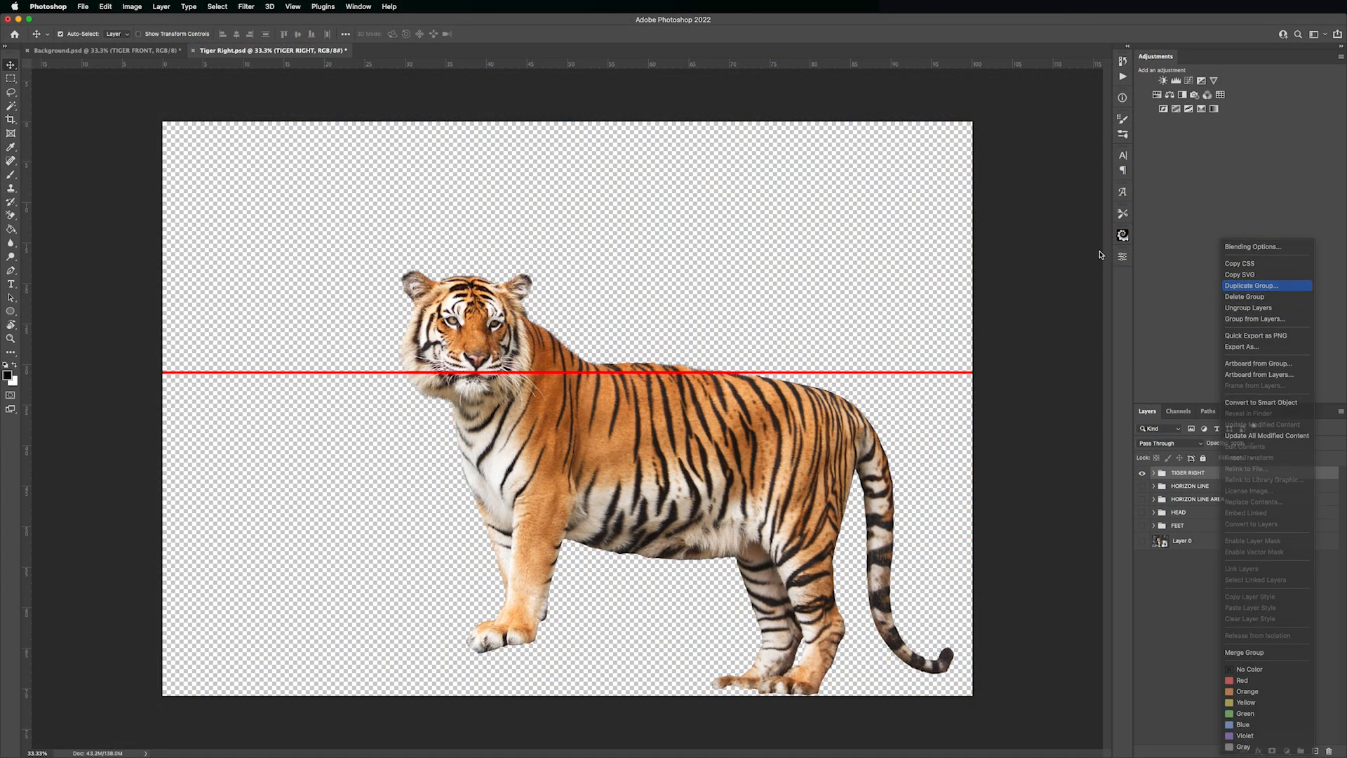
# Duplicate the TIGER RIGHT group into the Background.psd document and switch to that document
pyautogui.click(1251, 285)
pyautogui.click(745, 228)
pyautogui.click(745, 219)
pyautogui.click(863, 191)
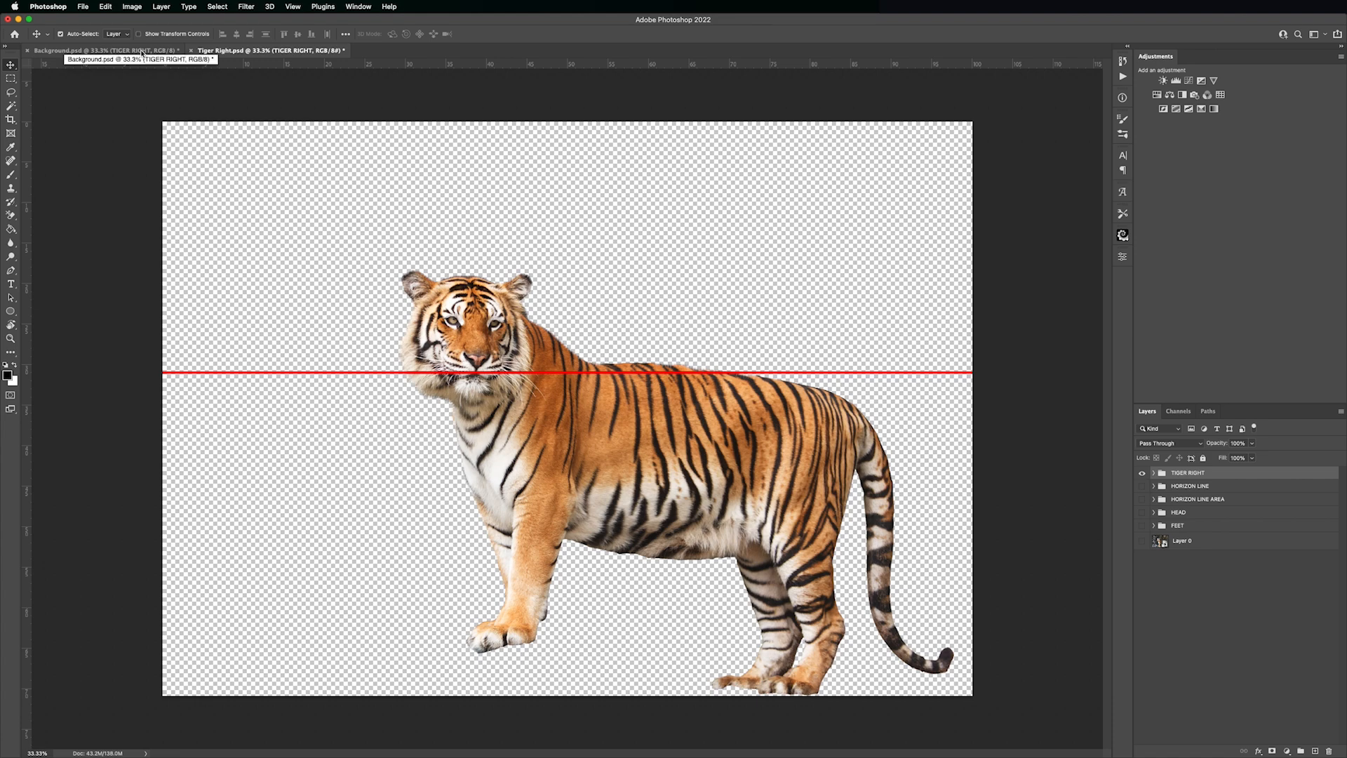
pyautogui.click(143, 53)
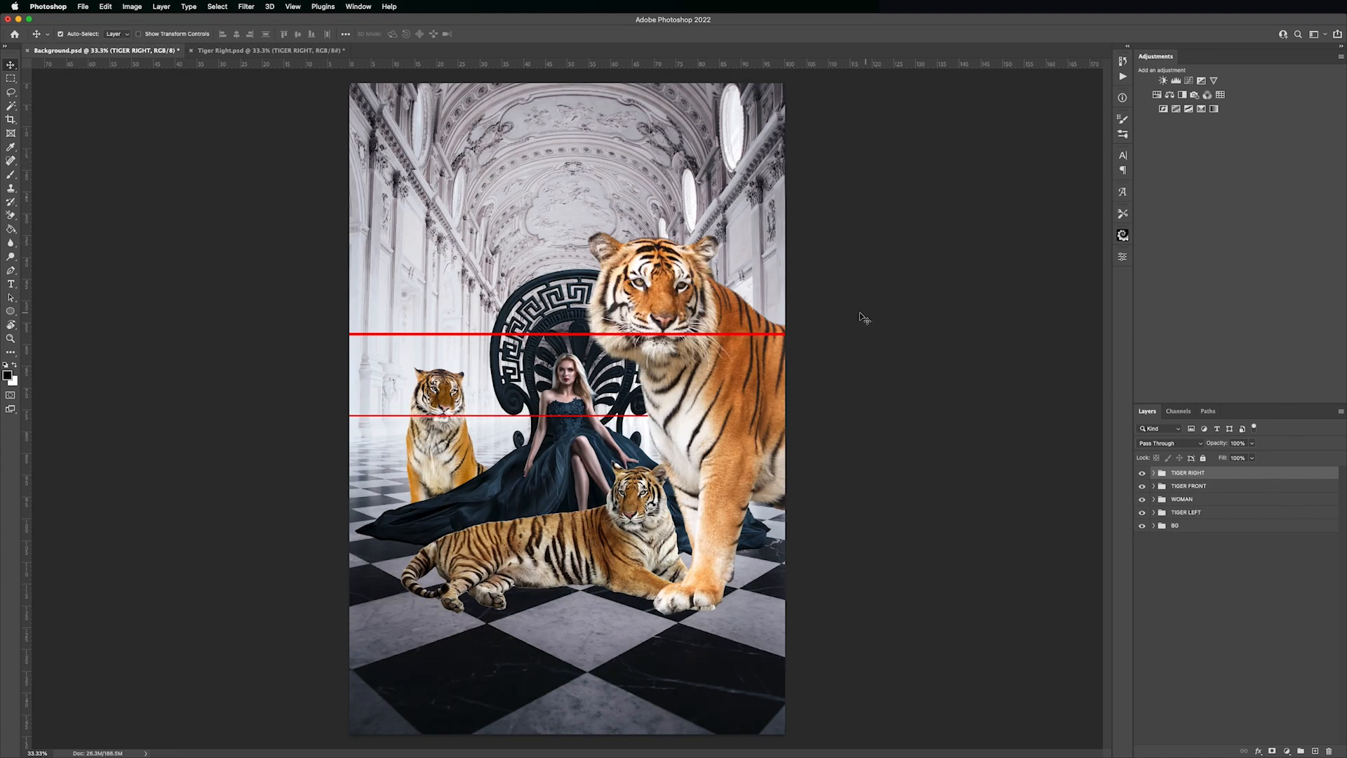
# Free-transform the TIGER RIGHT group, aligning its horizon line with the scene's horizon, and set the reference point on that line
pyautogui.hotkey('ctrl', 't')
pyautogui.moveTo(853, 312); pyautogui.dragTo(753, 382)
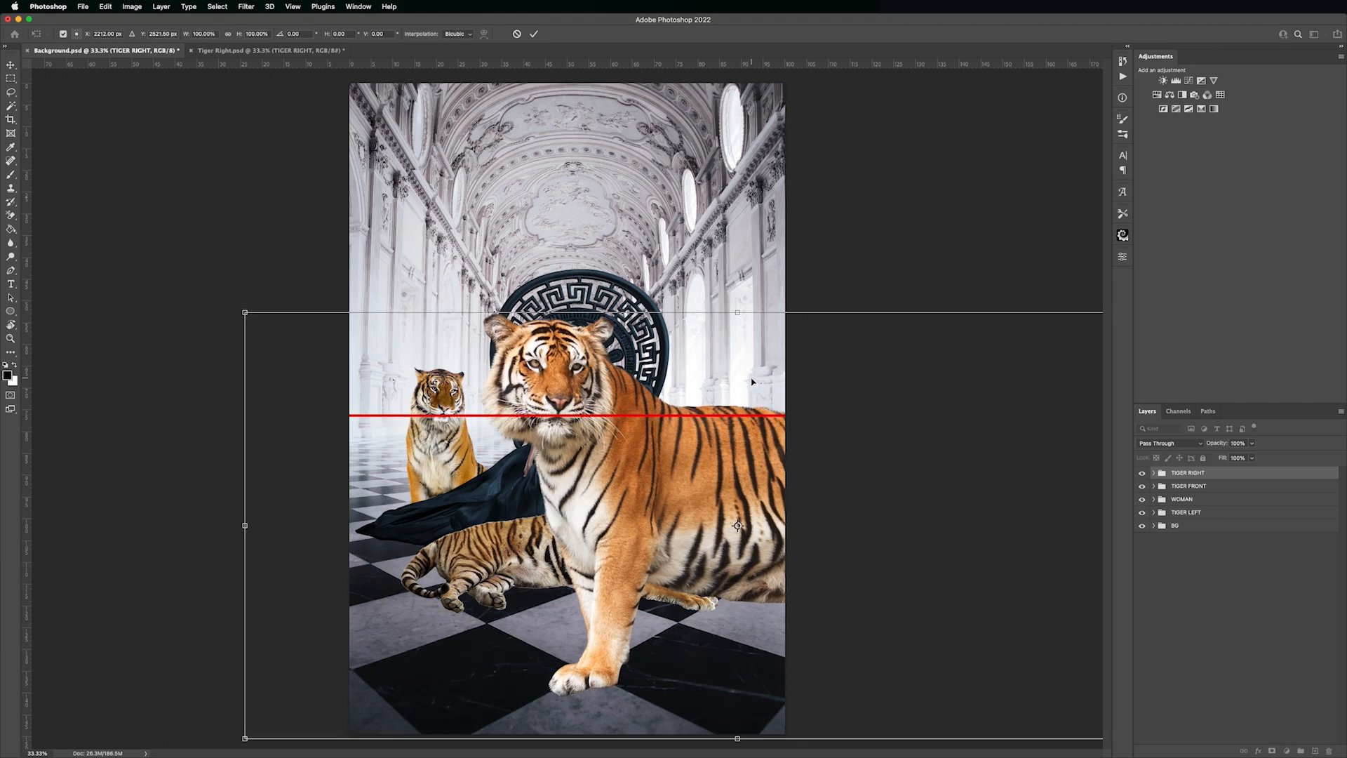
pyautogui.moveTo(738, 526); pyautogui.dragTo(519, 414)
# Scale the TIGER RIGHT group down to 43.24% around the horizon line, sliding it along the horizon next to the left tiger
pyautogui.moveTo(737, 312); pyautogui.dragTo(667, 366)
pyautogui.moveTo(751, 418); pyautogui.dragTo(712, 418)
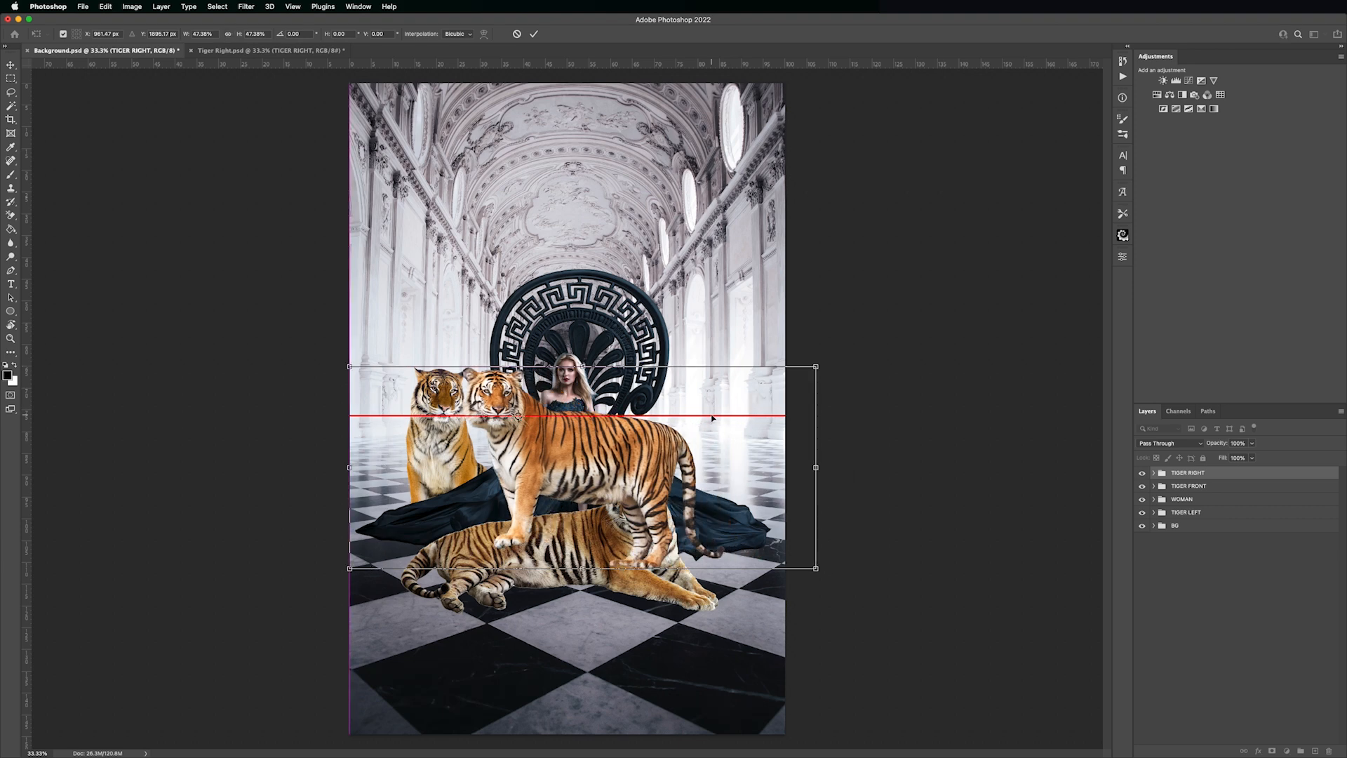
pyautogui.moveTo(582, 366); pyautogui.dragTo(582, 372)
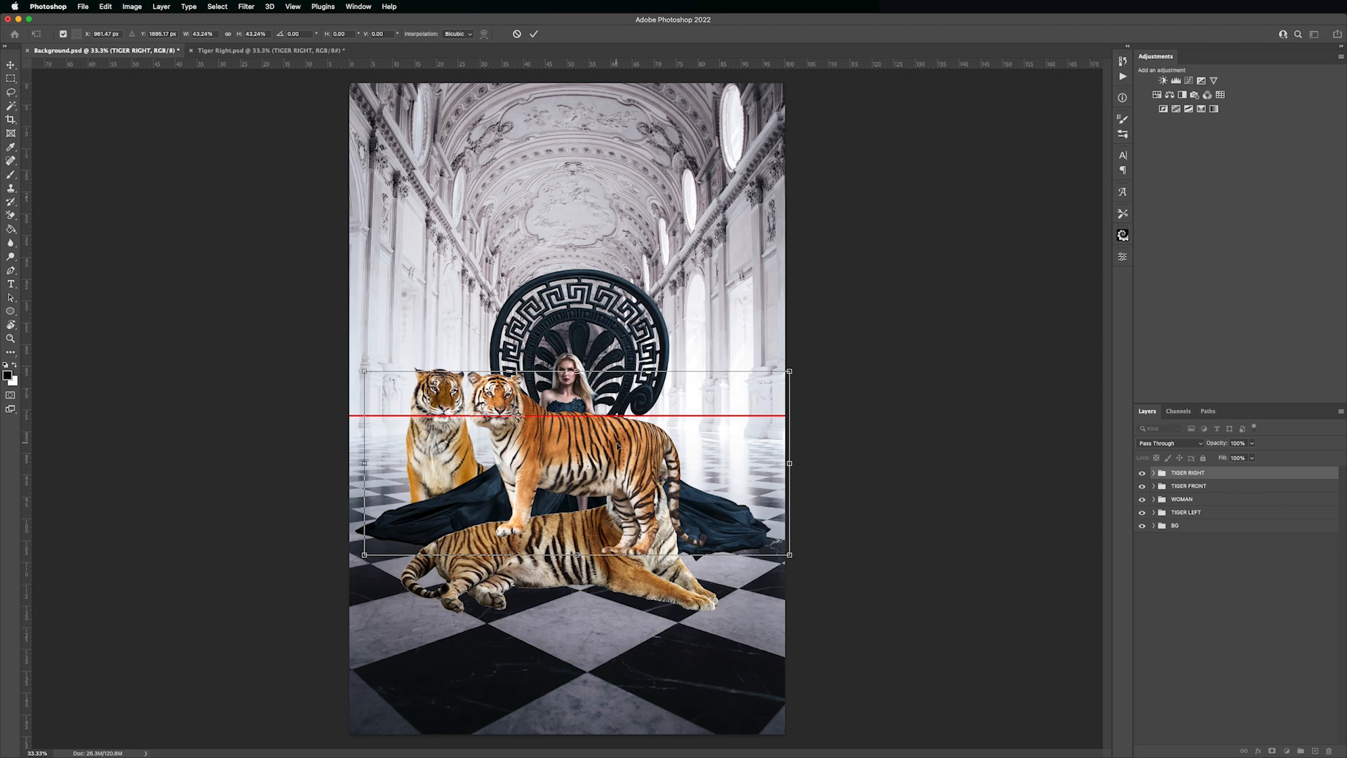
# Flip the TIGER RIGHT group horizontally, move it along the horizon to the right side of the throne, and apply the transform
pyautogui.rightClick(607, 467)
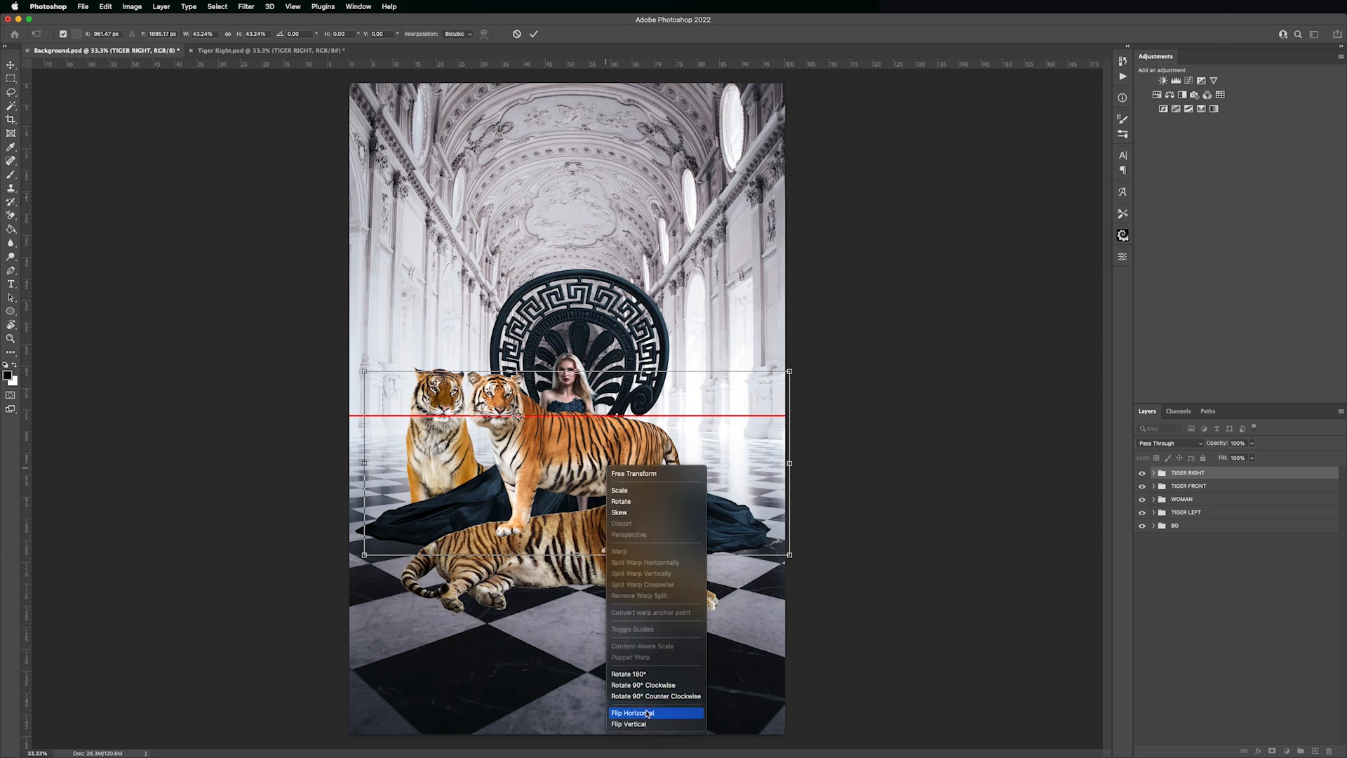
pyautogui.click(647, 713)
pyautogui.moveTo(572, 447); pyautogui.dragTo(748, 448)
pyautogui.press('Return')
# Stack the TIGER RIGHT group below WOMAN and hide the horizon line guides, including HORIZON LINE copy inside the WOMAN group
pyautogui.moveTo(1235, 478); pyautogui.dragTo(1235, 510)
pyautogui.click(1153, 499)
pyautogui.click(1153, 499)
pyautogui.click(1153, 486)
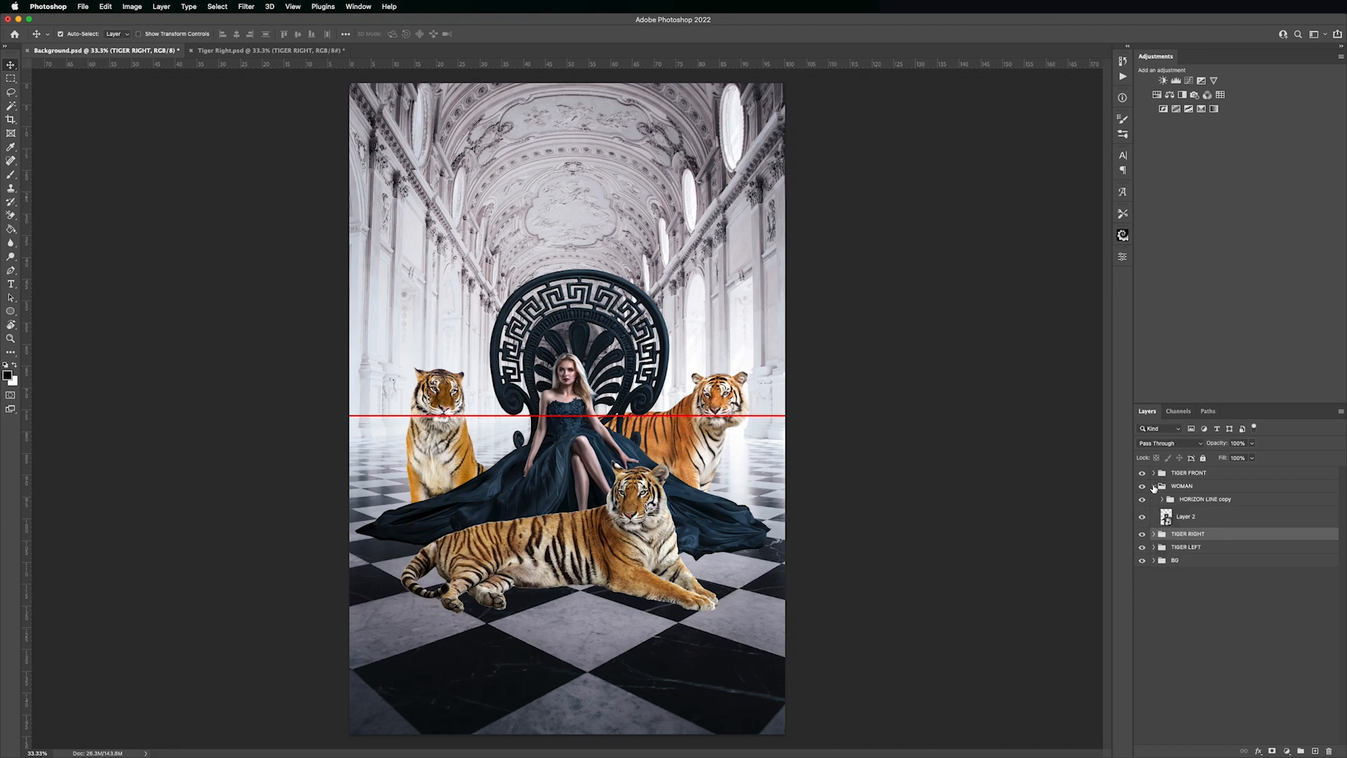
pyautogui.click(1142, 499)
pyautogui.click(1154, 486)
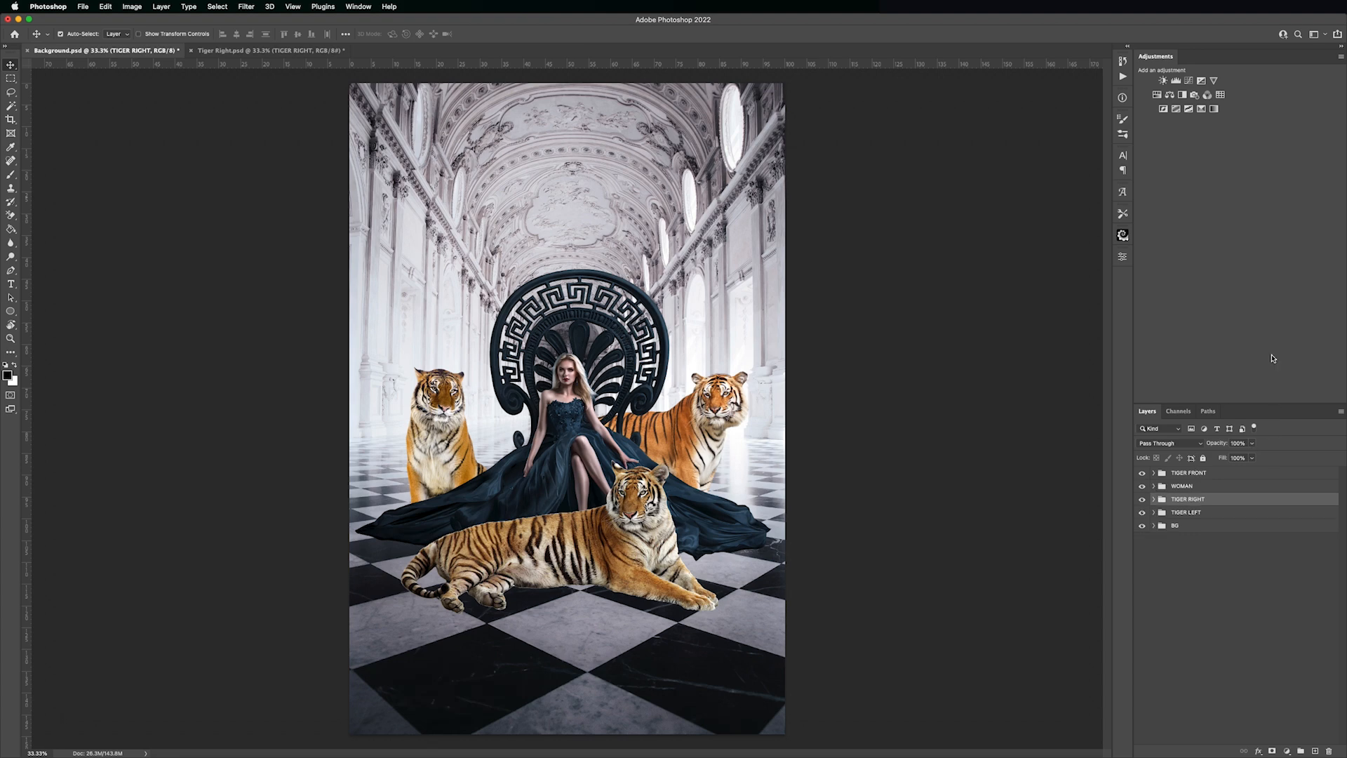
# Fine-tune the placement of the TIGER RIGHT group with Free Transform and apply it
pyautogui.press('super+t')
pyautogui.press('Return')
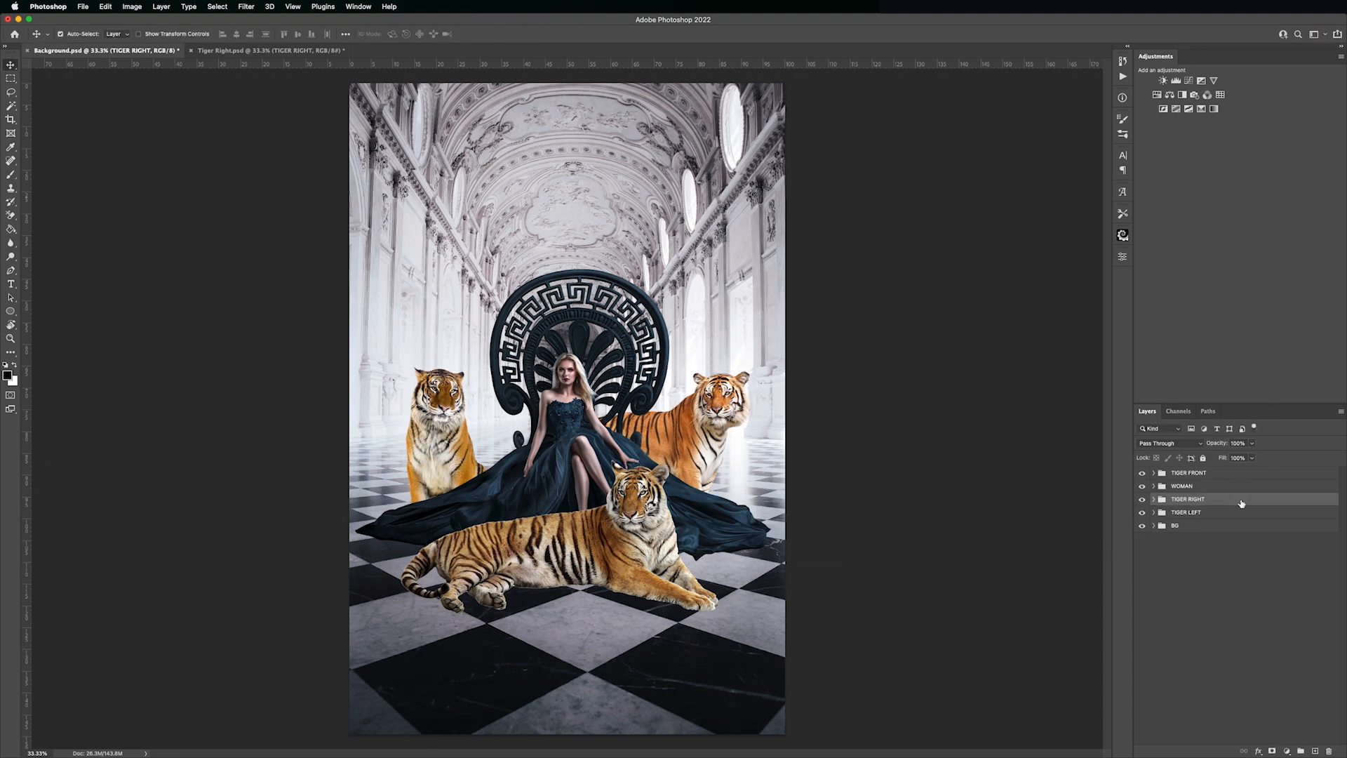